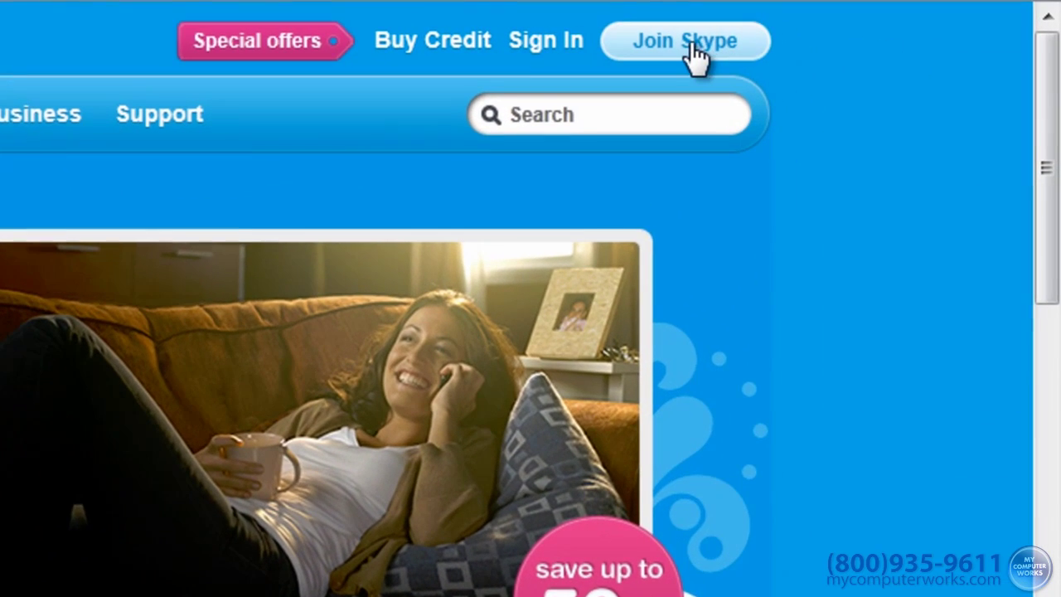
Step: Begin a Skype account by entering the holder's first and last name and e-mail address, then scroll to the profile section
left_click(681, 45)
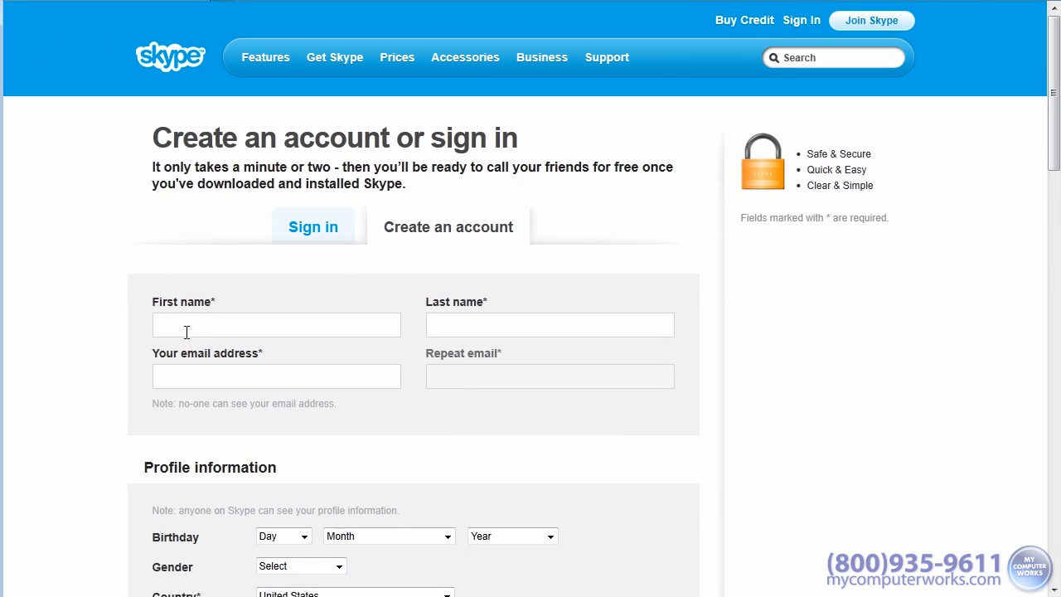
left_click(186, 331)
type("Joe")
key("Tab")
type("Customer")
key("Tab")
key("Tab")
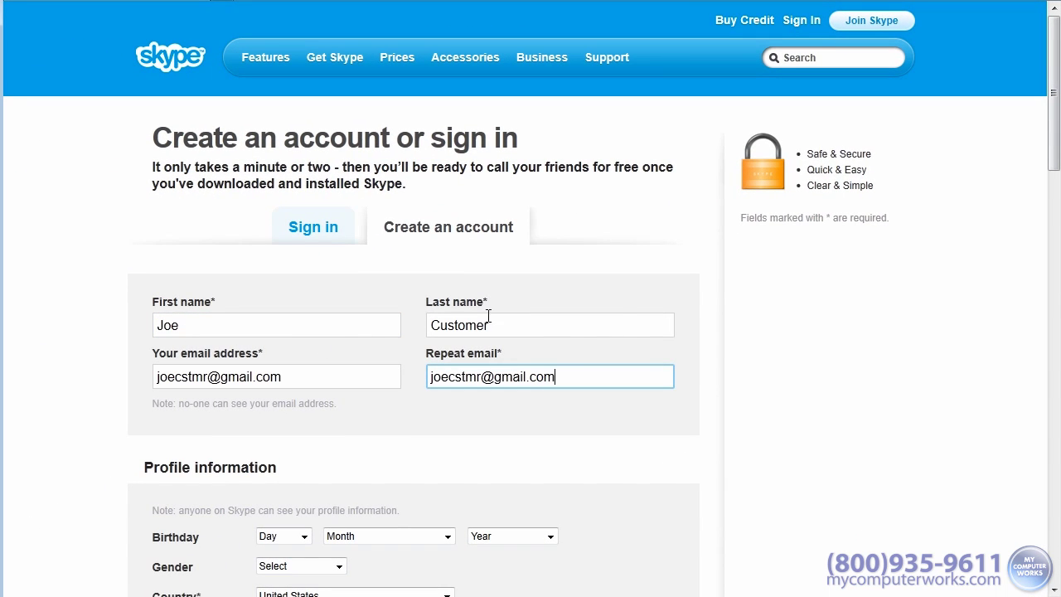
left_click_drag(1056, 154, 1057, 276)
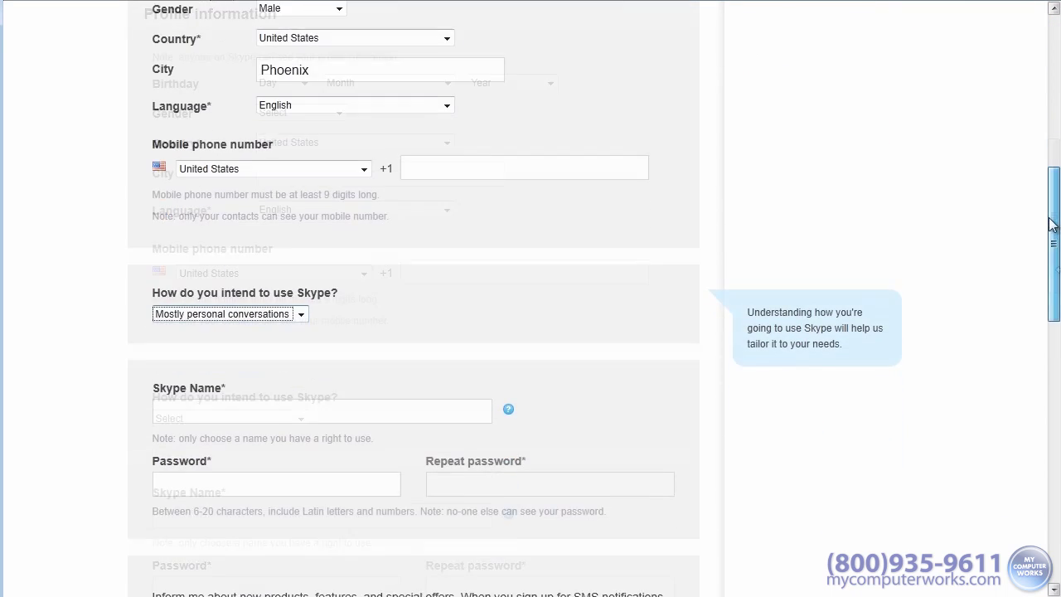
left_click_drag(1050, 224, 1044, 298)
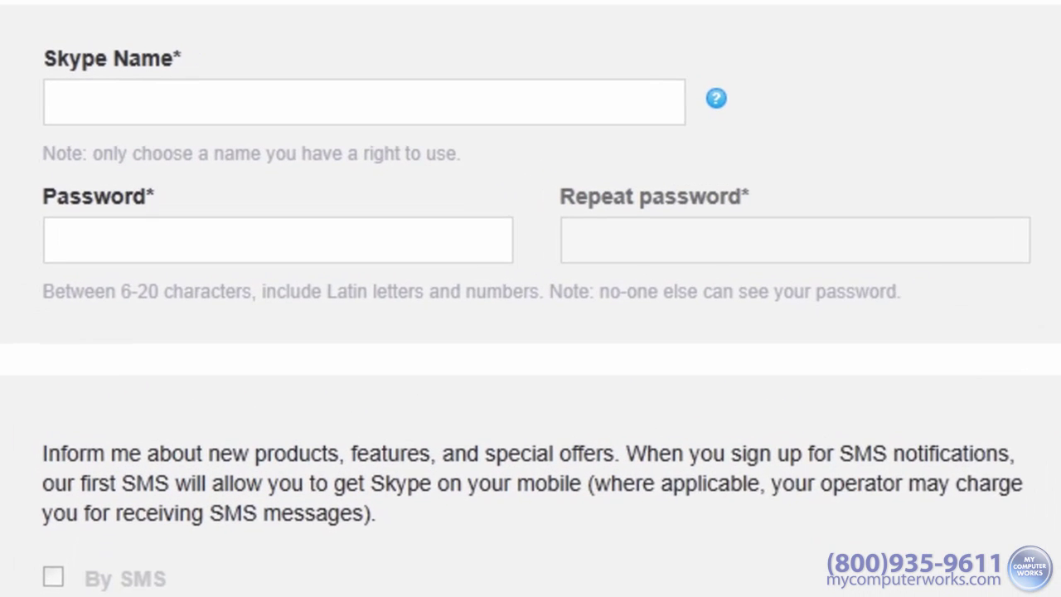
Step: Choose a Skype Name and enter the account password
left_click(216, 93)
type("joecstmr")
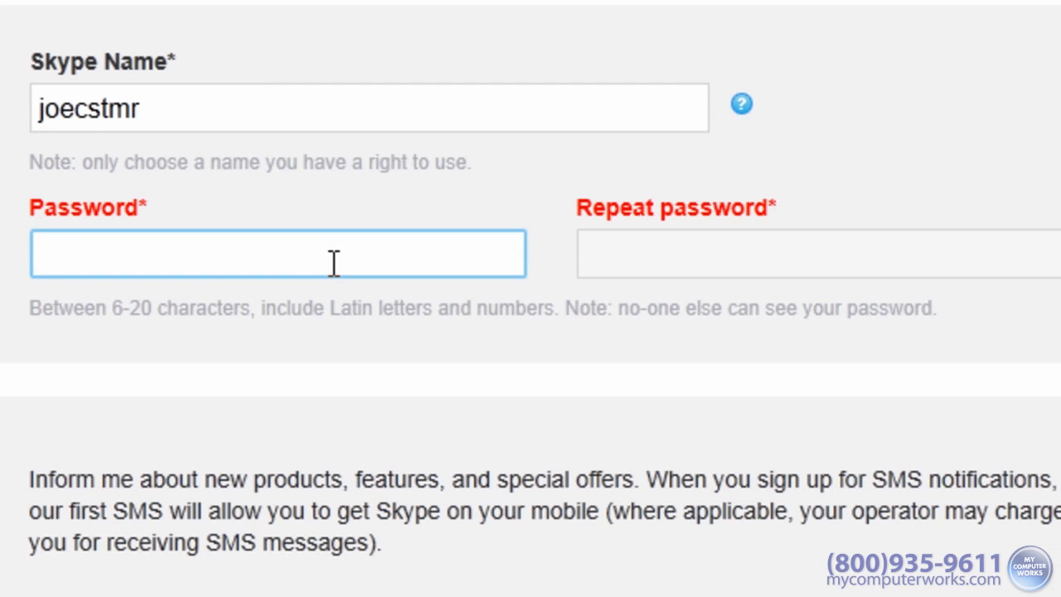
type("•••••••••••")
left_click(777, 265)
type("•••••••••••")
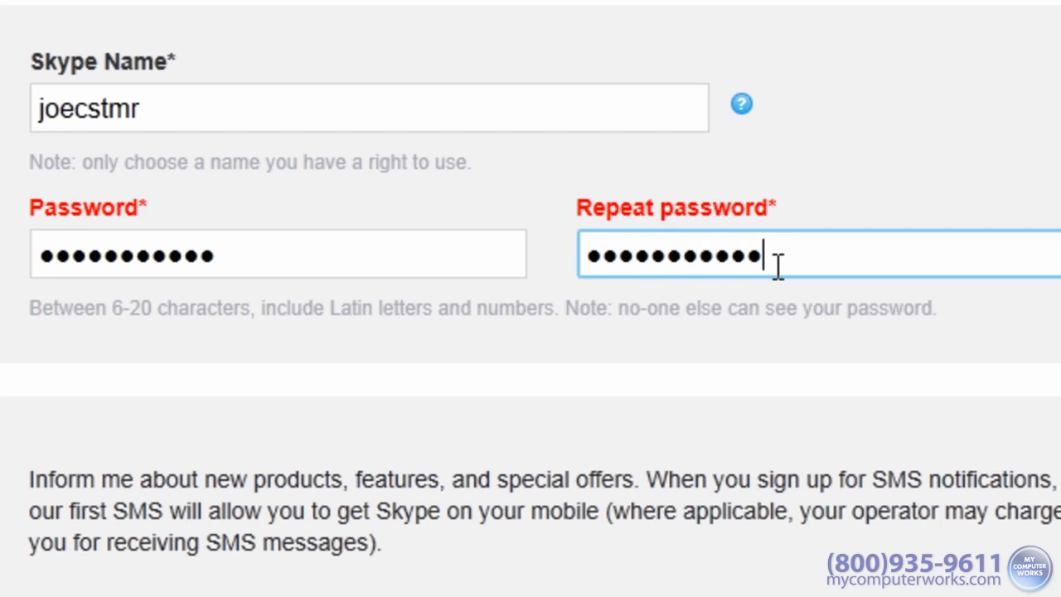
Step: Enter the captcha verification text and agree to the terms to submit the registration
scroll(352, 454, "down", 1)
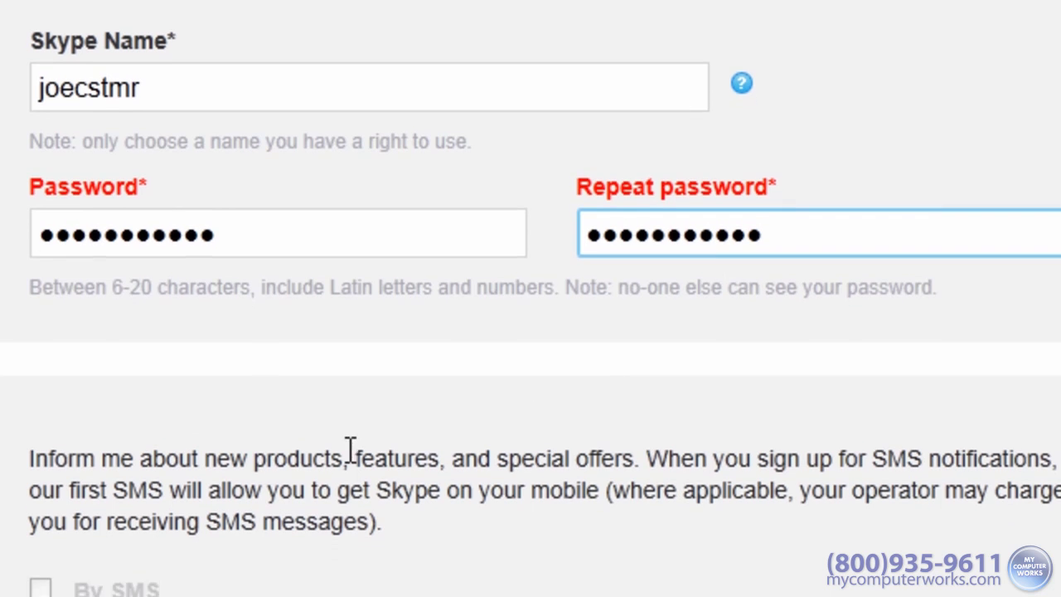
scroll(352, 454, "down", 6)
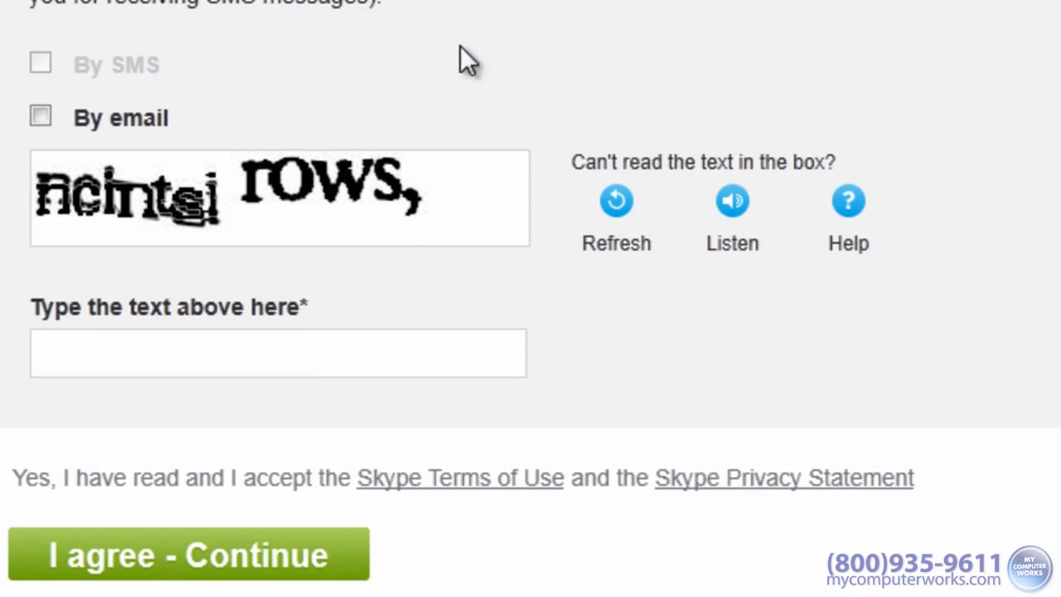
left_click(339, 338)
type("ncintsi rows,")
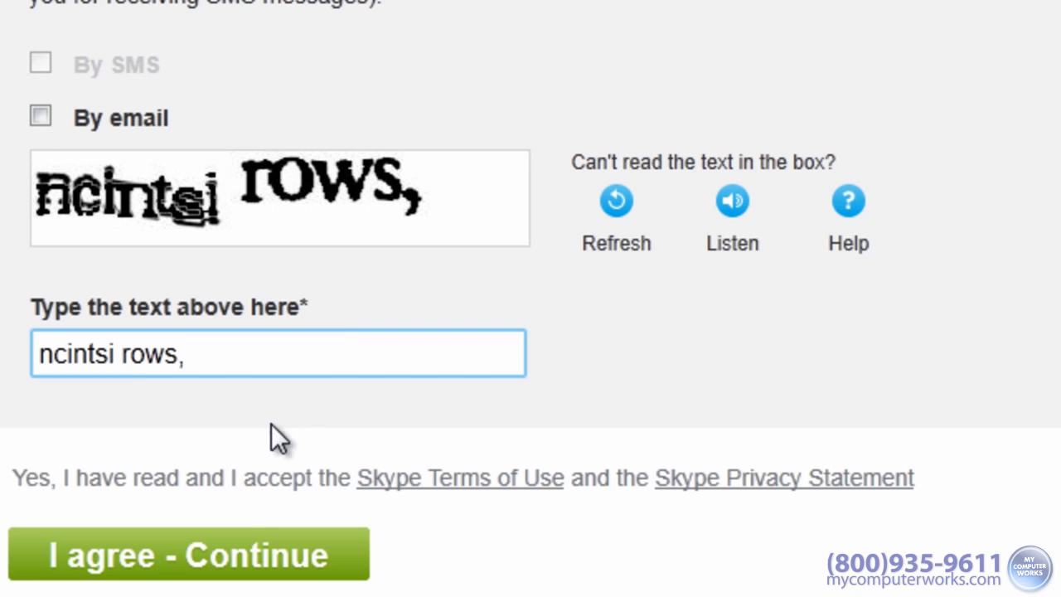
left_click(190, 560)
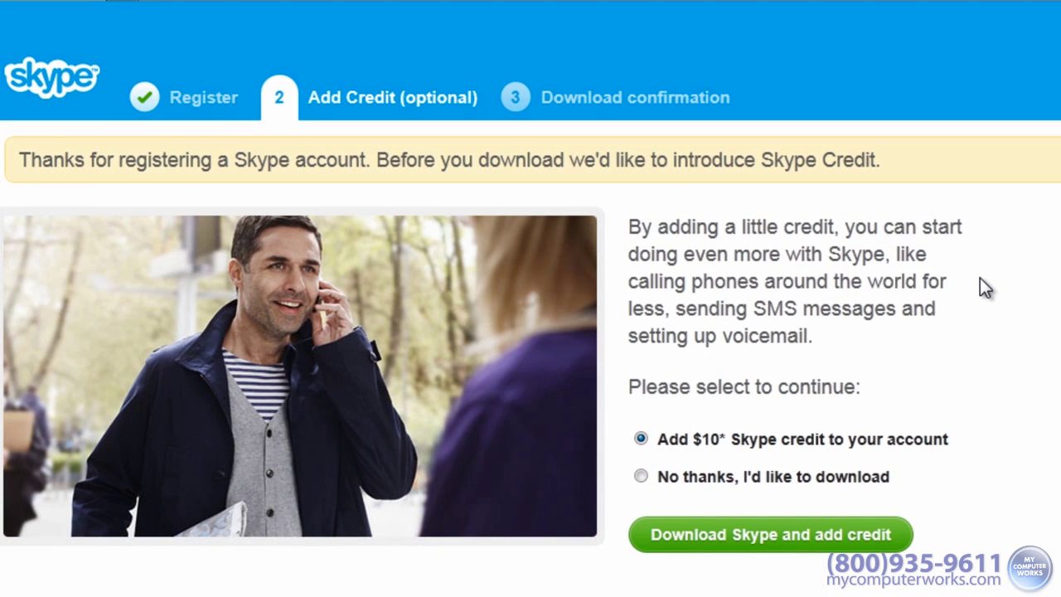
Step: Decline adding Skype credit and download the installer instead
left_click(636, 477)
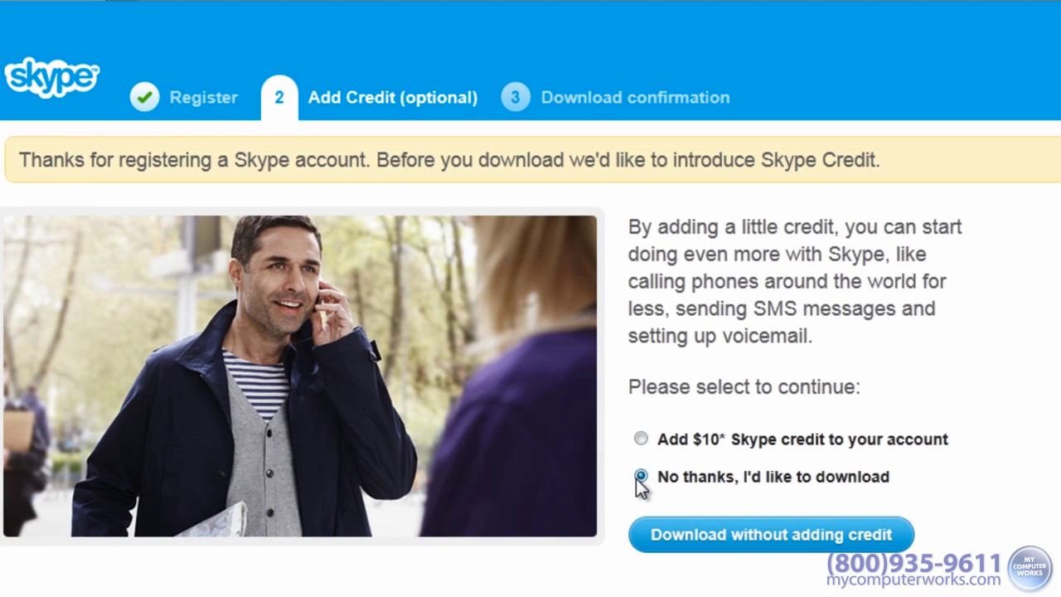
left_click(772, 544)
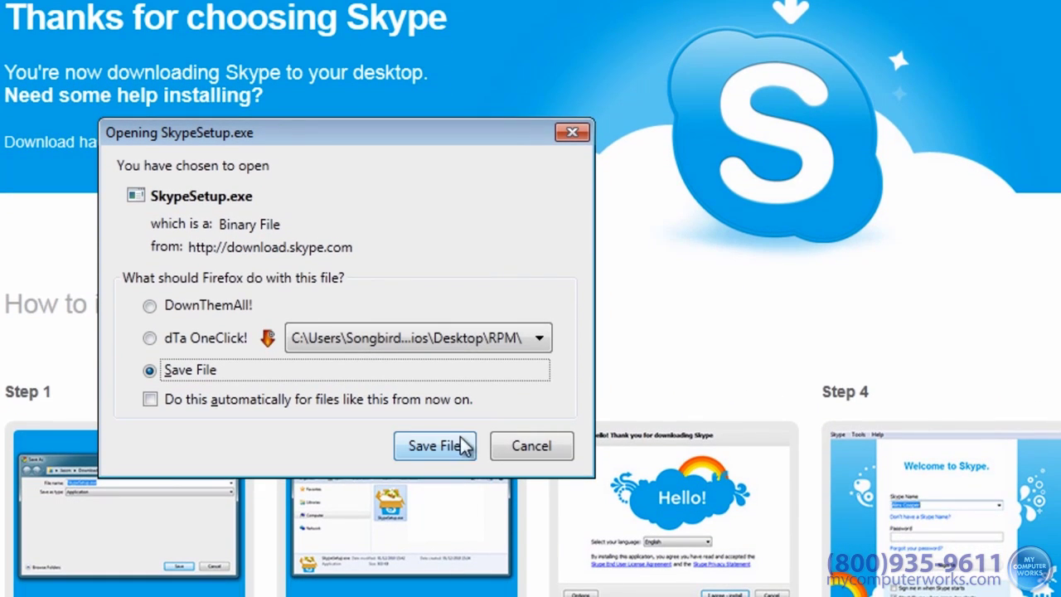
Step: Save SkypeSetup.exe to Downloads, then open it and allow it to run
left_click(434, 448)
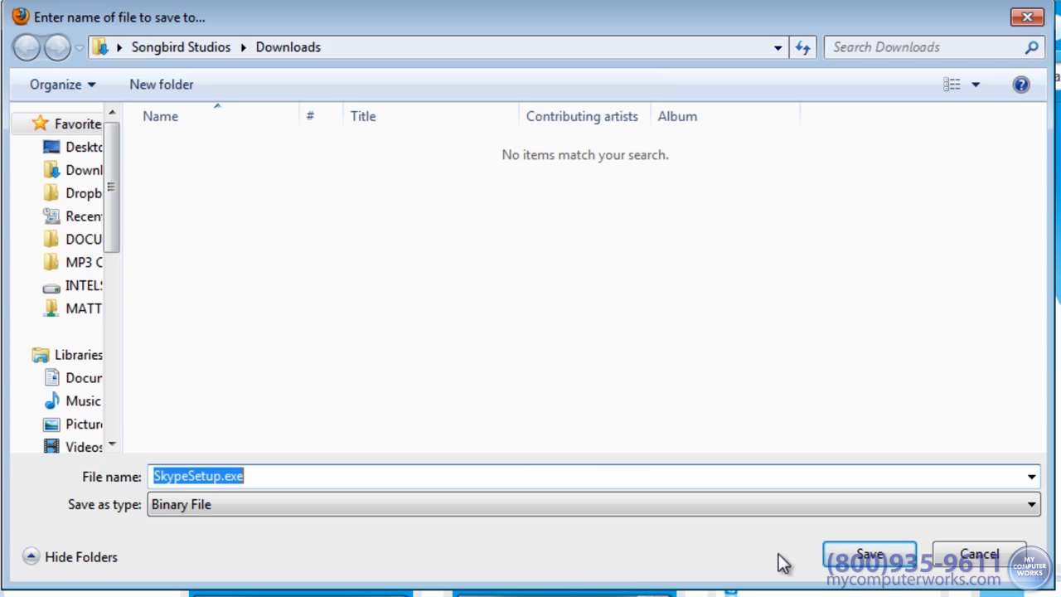
left_click(870, 560)
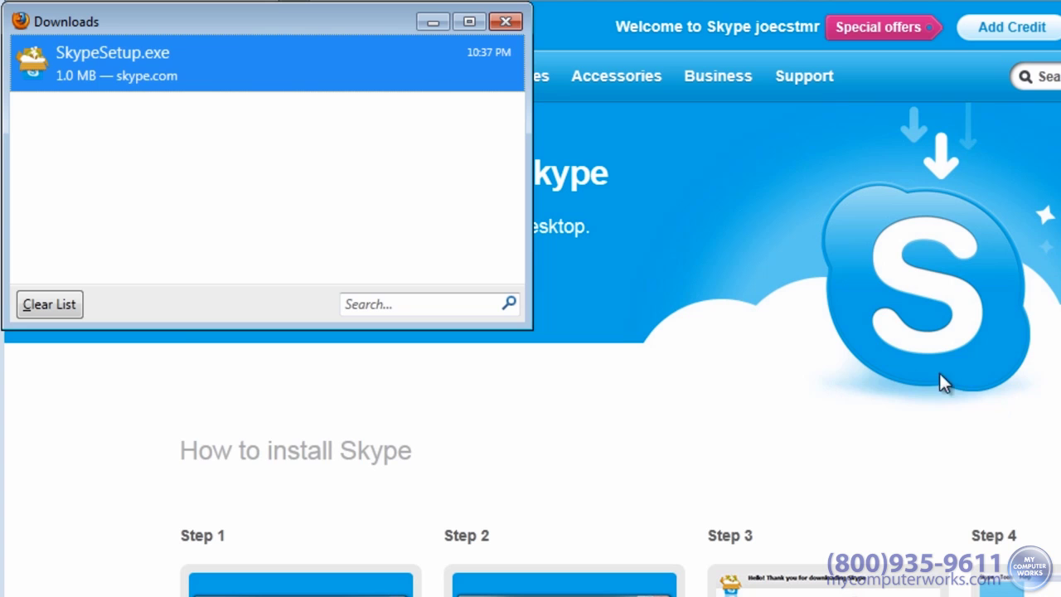
right_click(191, 68)
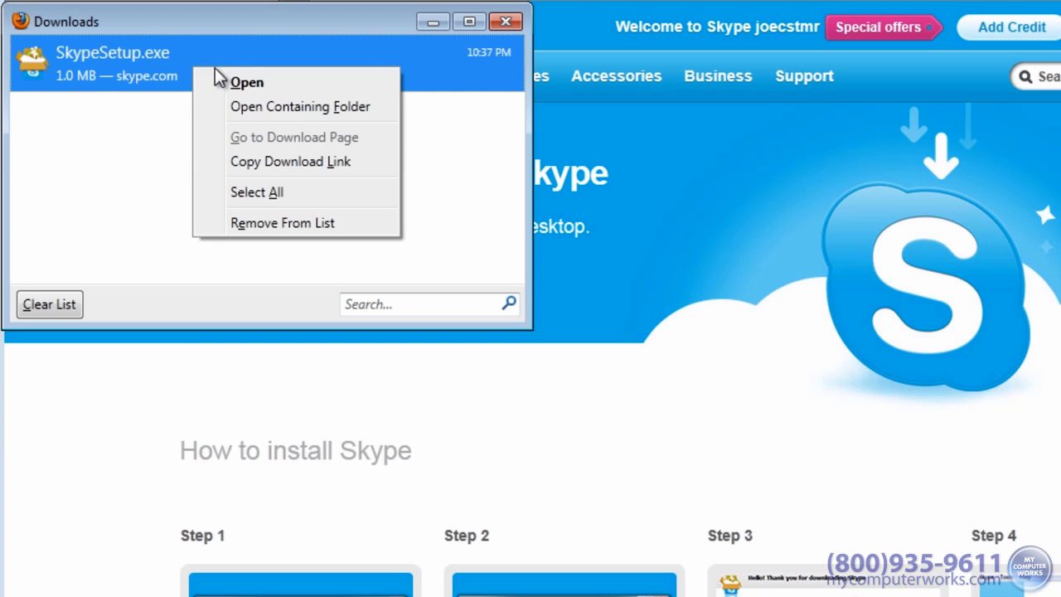
left_click(305, 84)
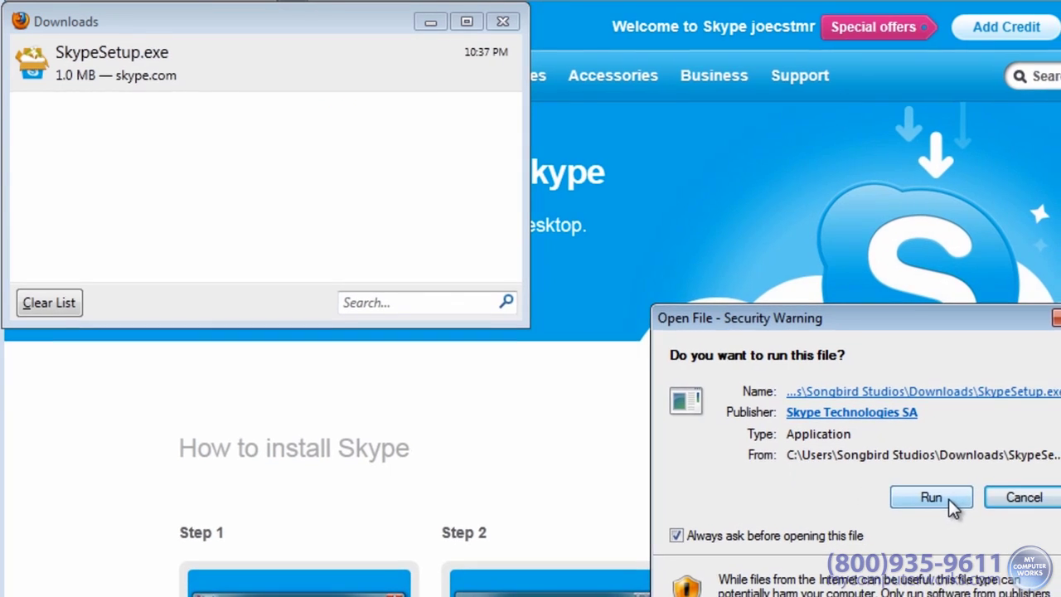
left_click(925, 500)
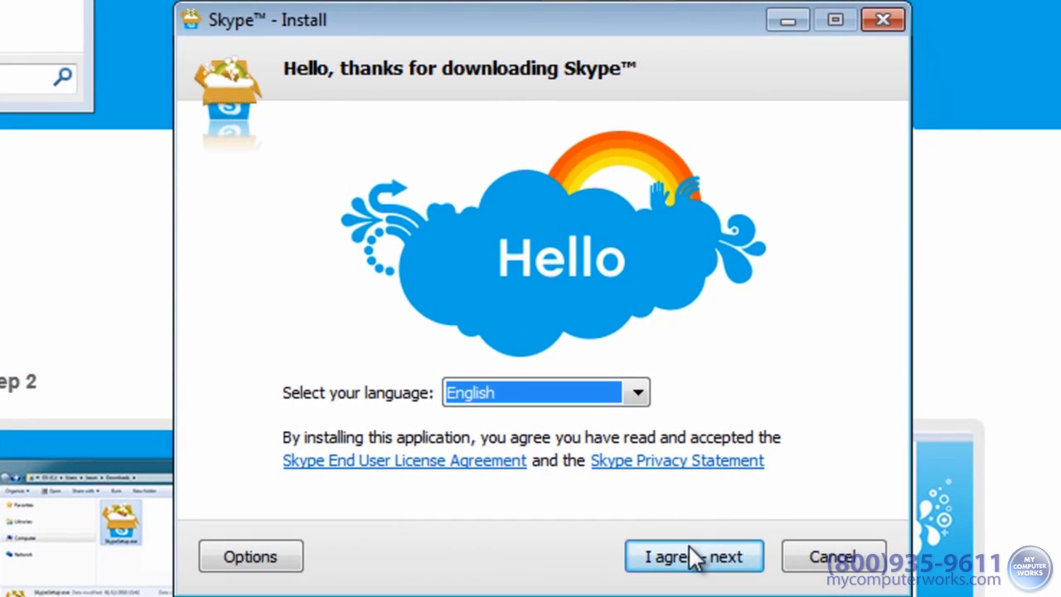
Step: Continue past the welcome screen, leaving click to call with Skype unchecked, and start installing
left_click(764, 583)
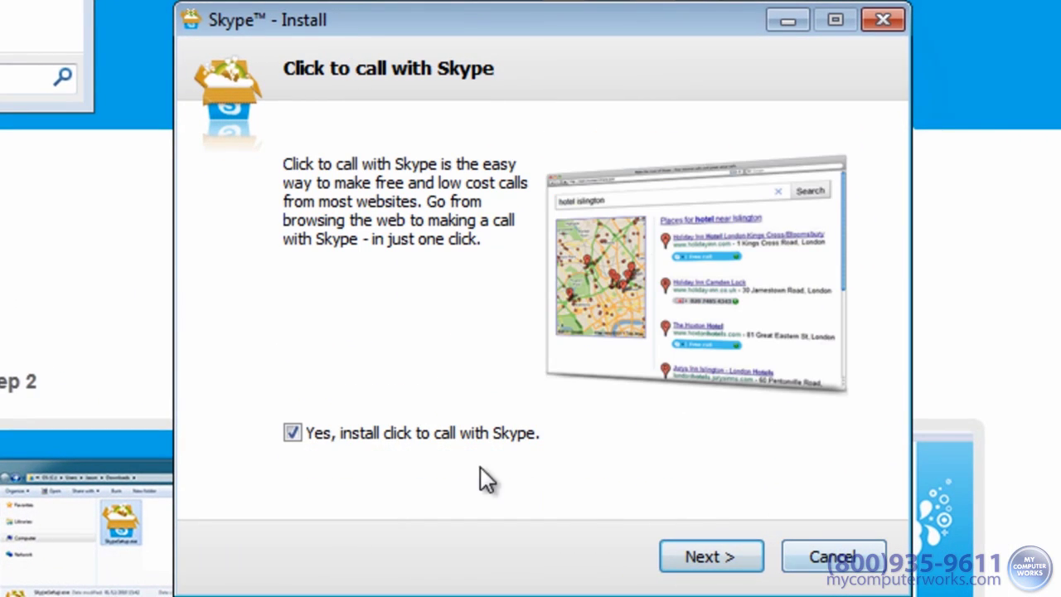
left_click(292, 433)
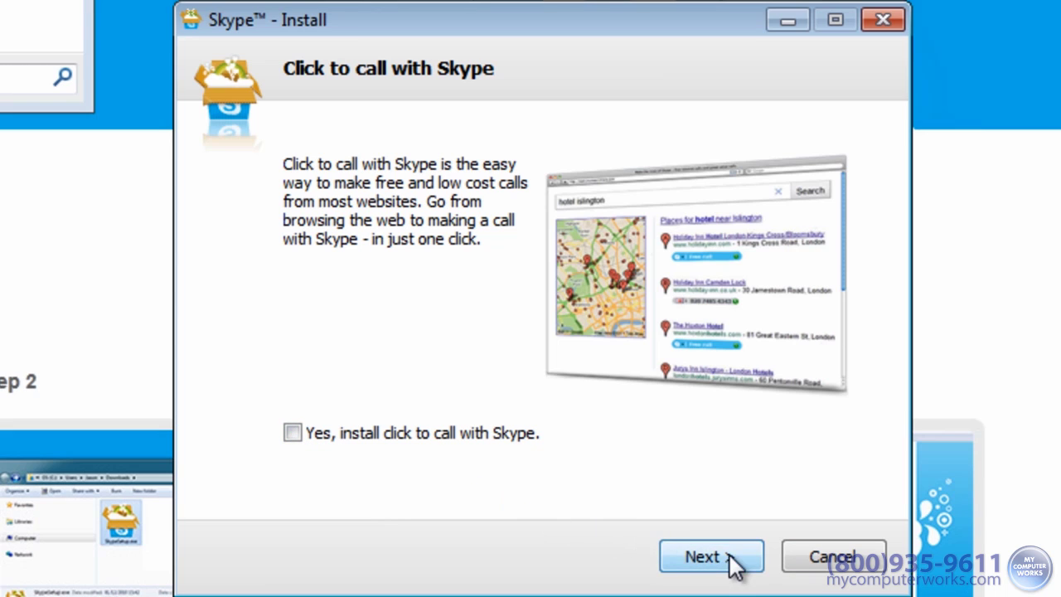
left_click(733, 562)
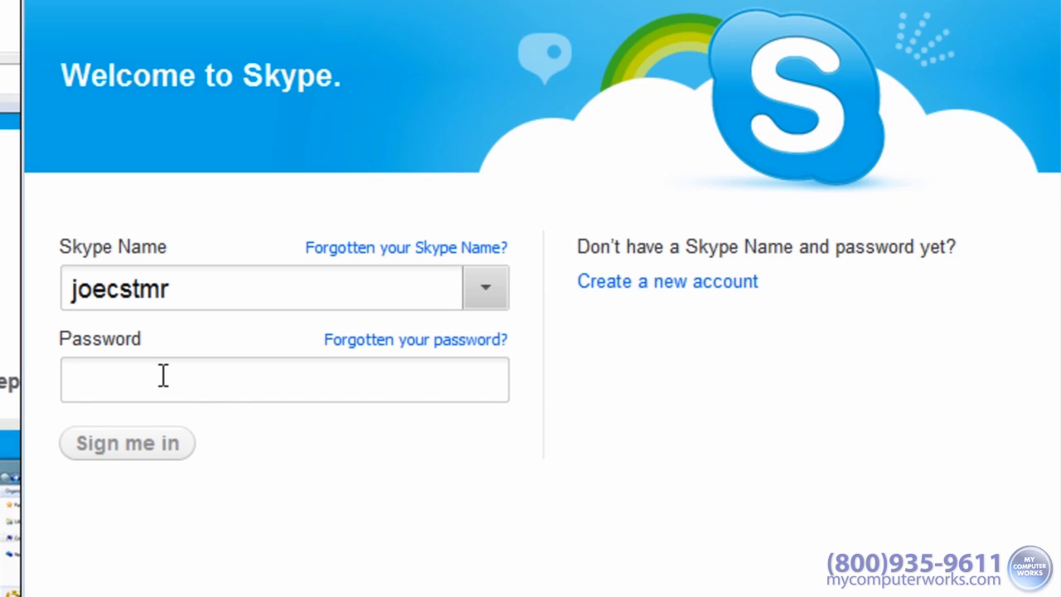
Step: Sign in with the account password, then take and save a webcam profile picture
type("•••••••••••")
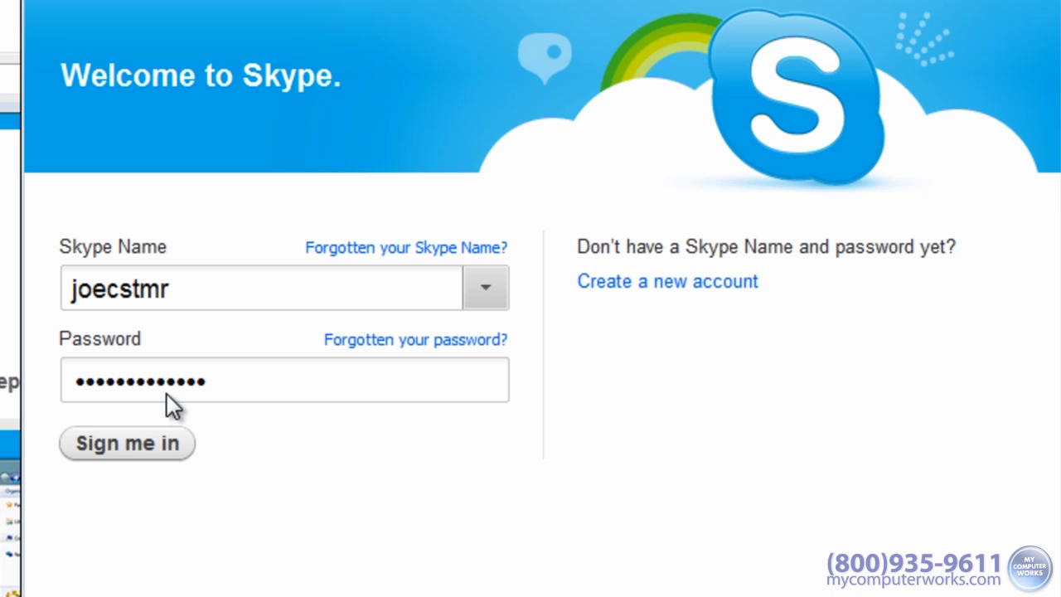
left_click(116, 450)
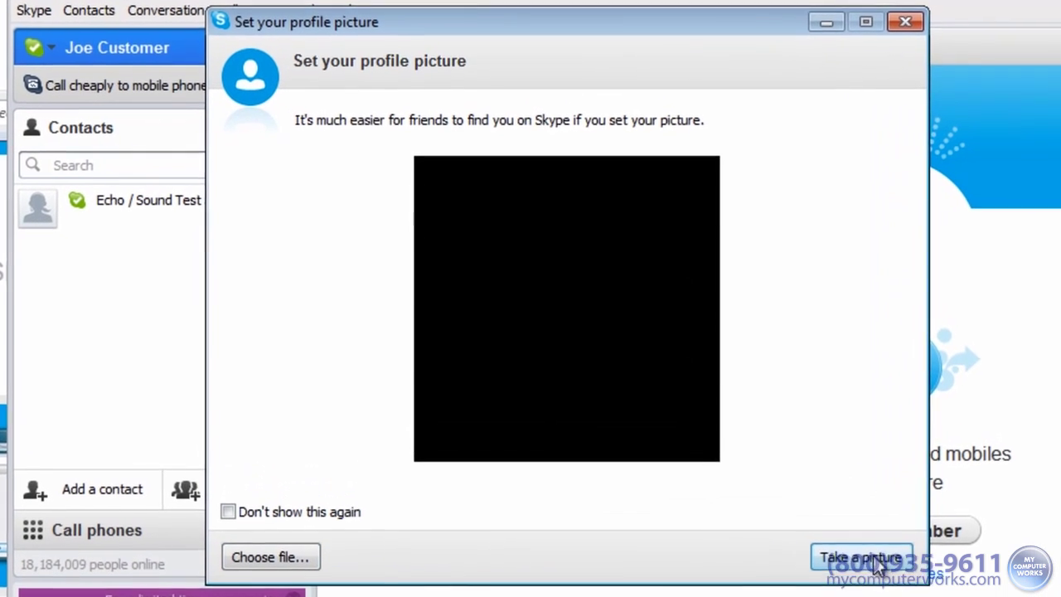
left_click(857, 564)
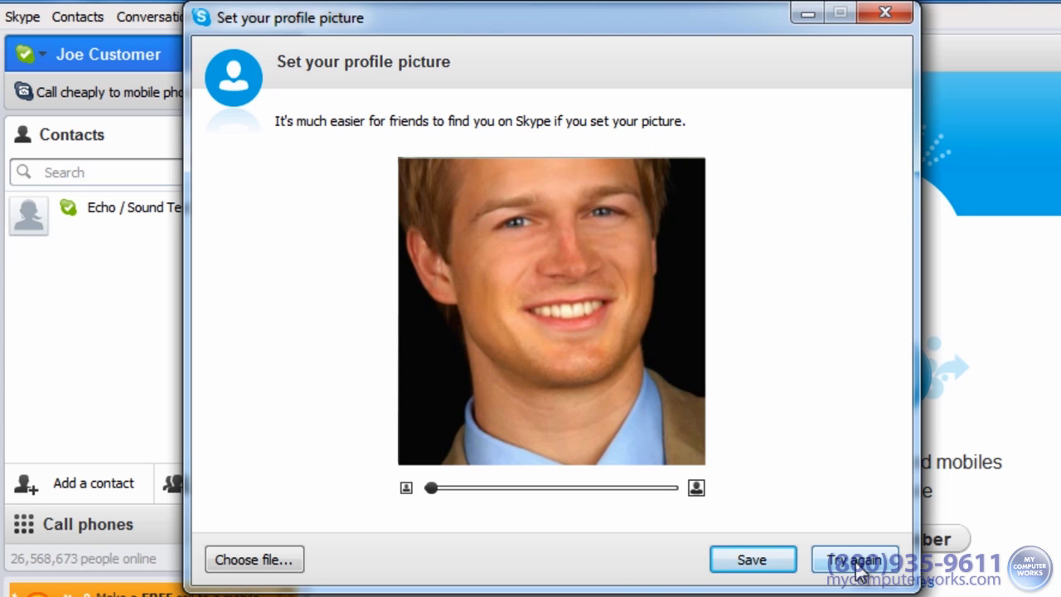
left_click(754, 559)
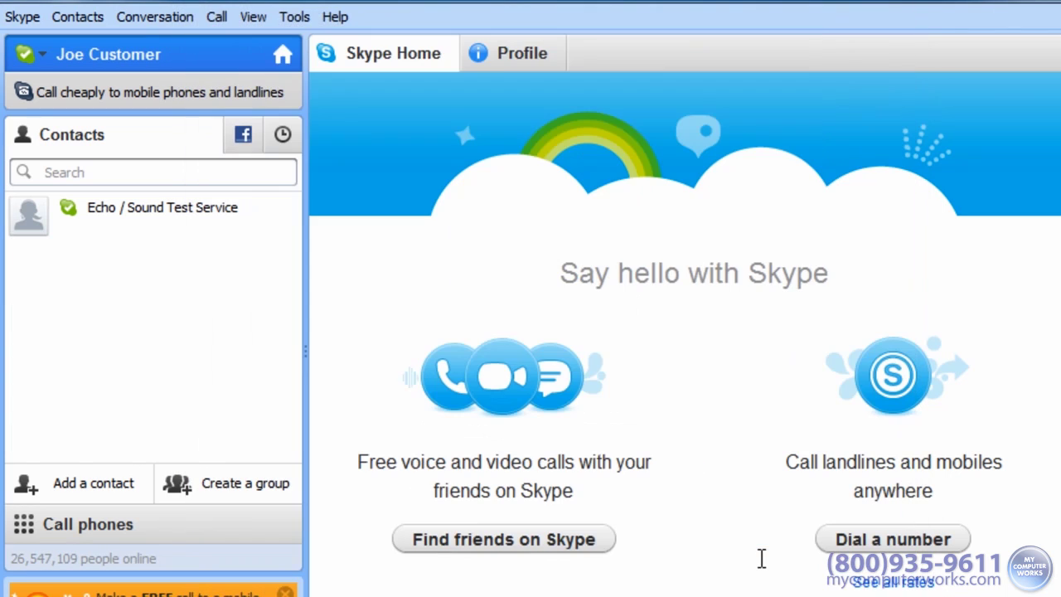
left_click(294, 16)
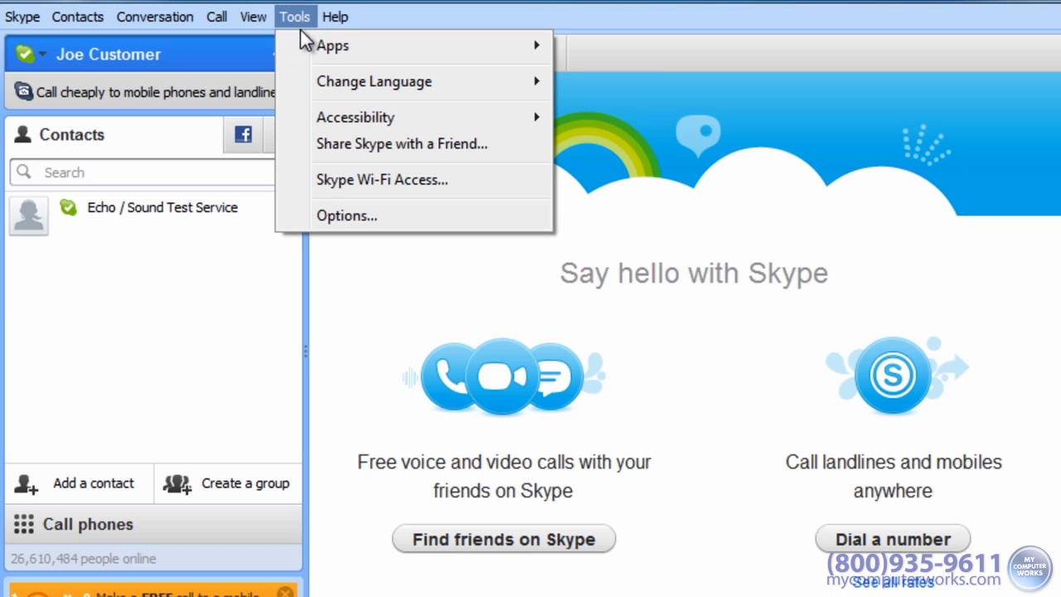
left_click(434, 216)
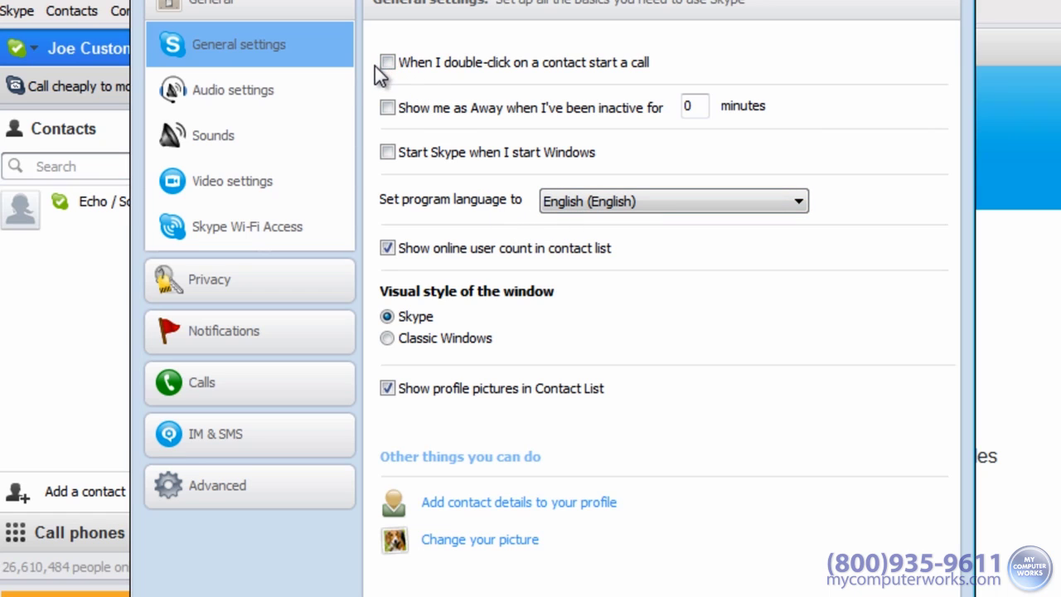
left_click(274, 93)
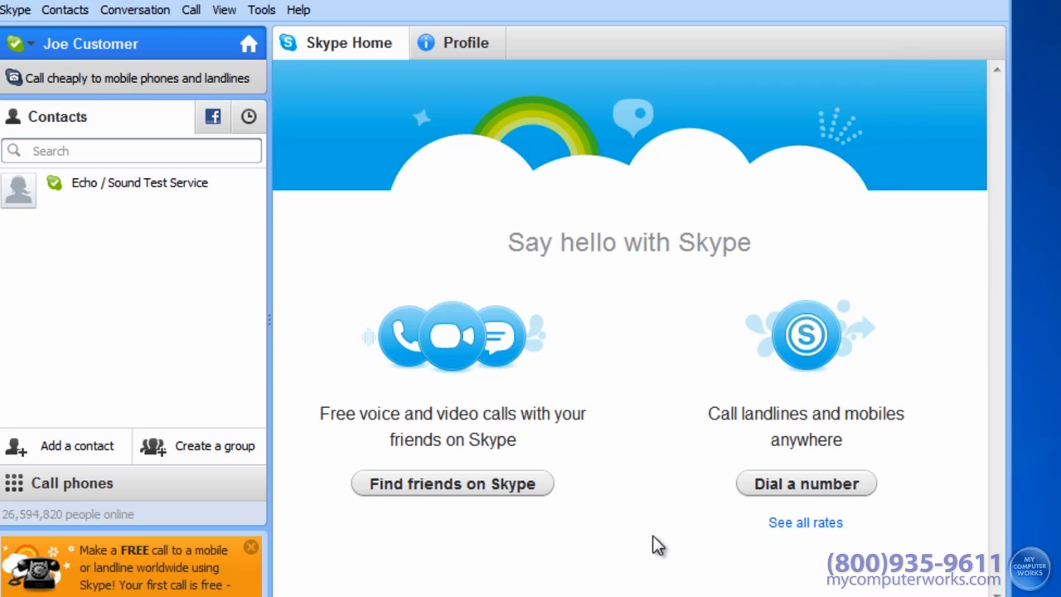
left_click(452, 489)
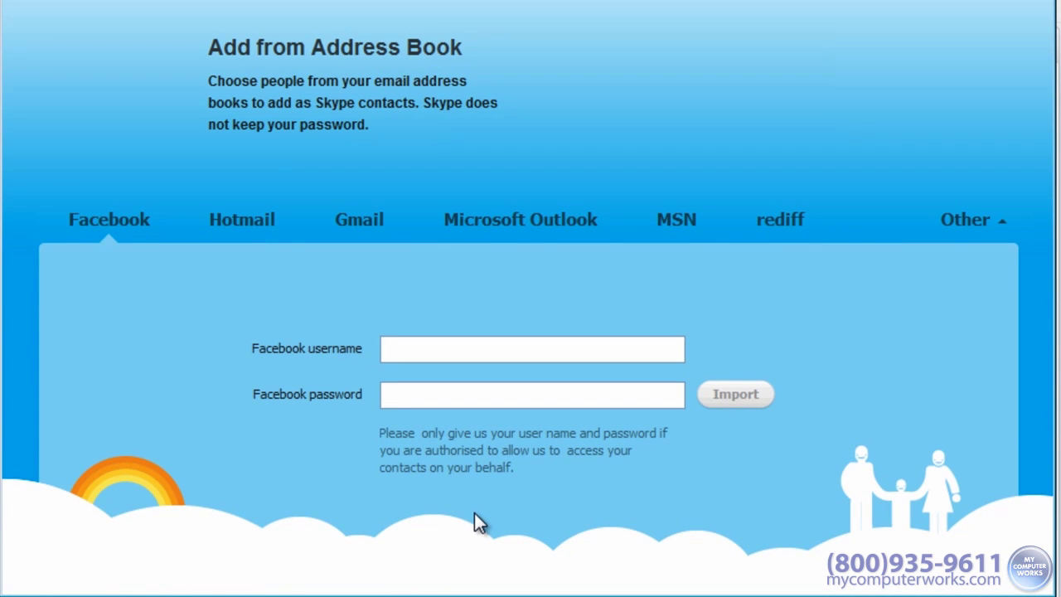
left_click(251, 224)
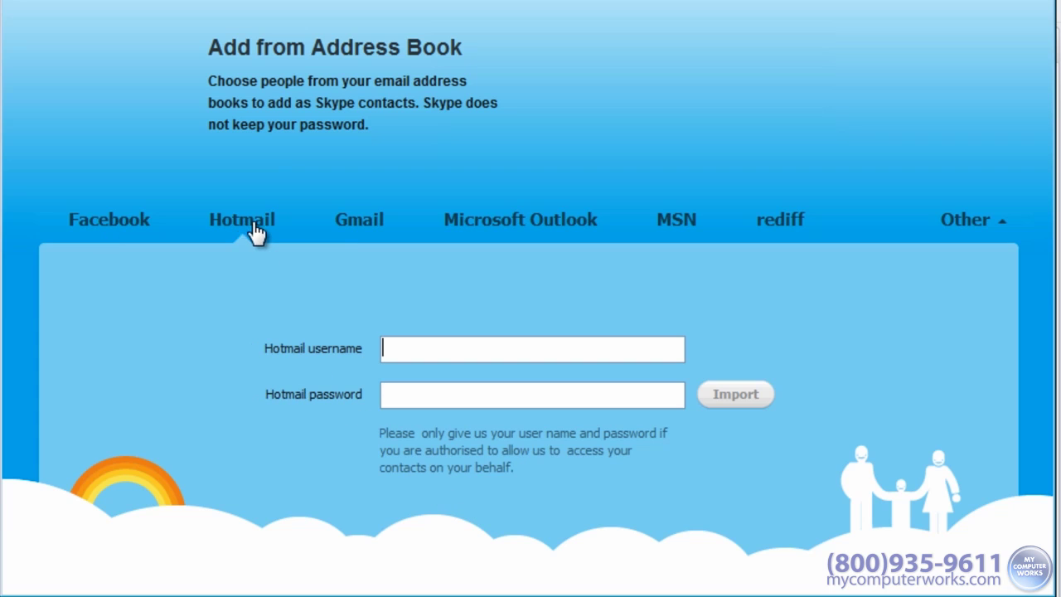
left_click(362, 230)
left_click(676, 230)
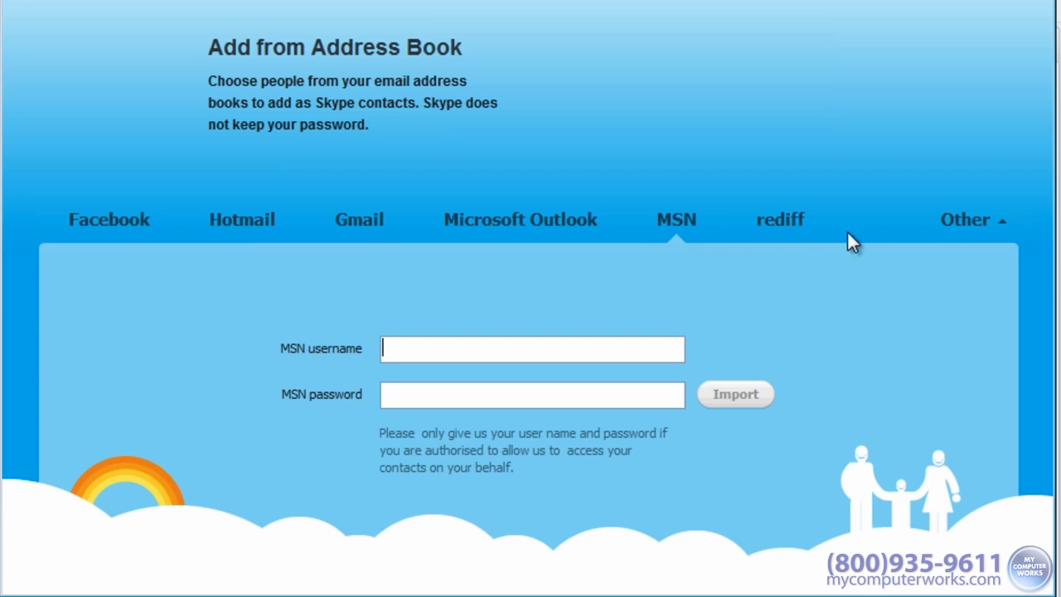
left_click(986, 217)
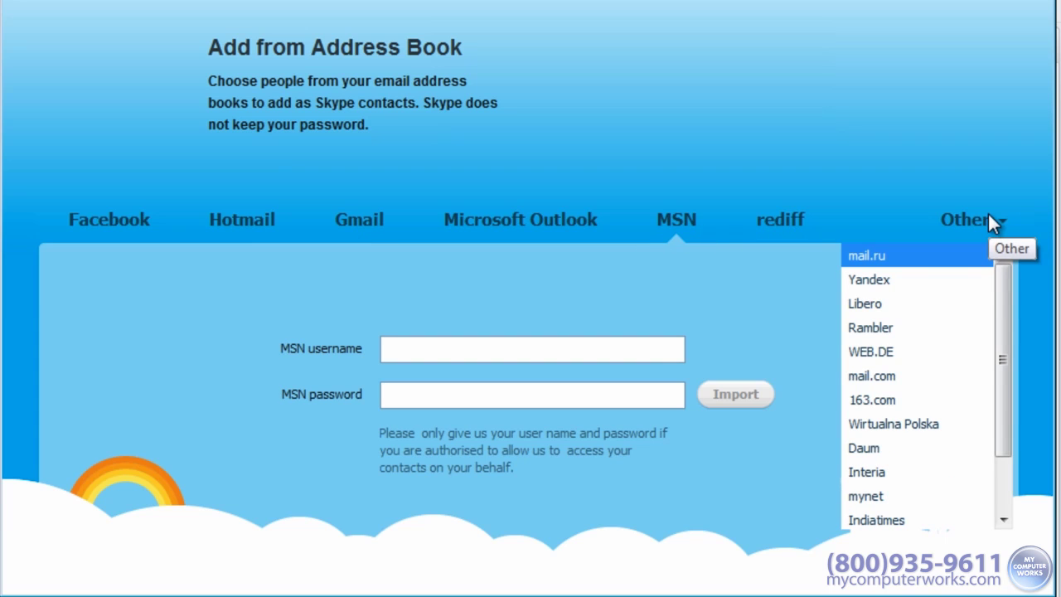
scroll(999, 294, "down", 1)
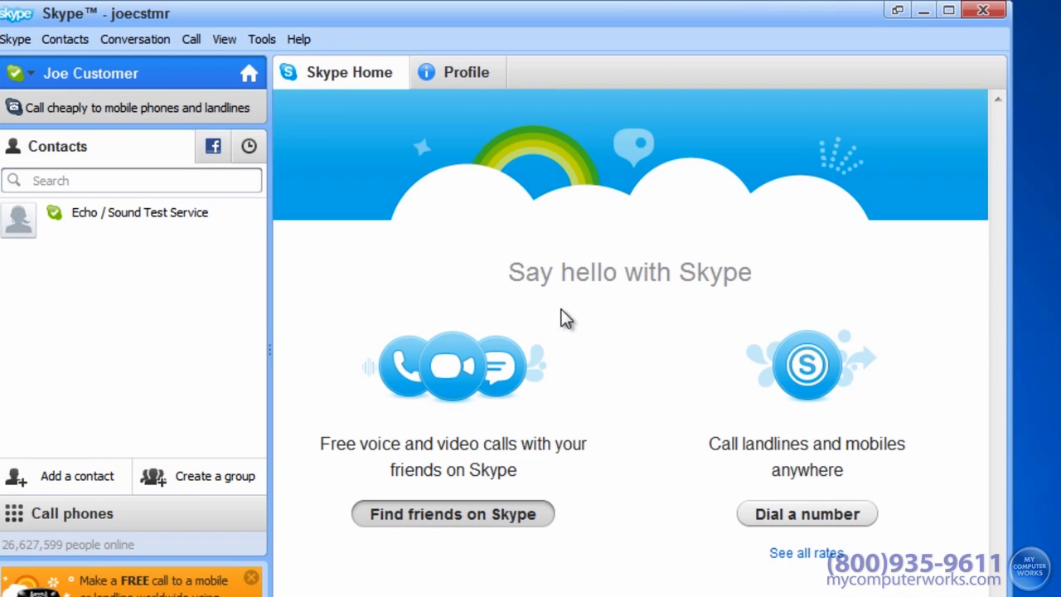
Step: Search for the contact by their Skype Name, add them, and send the contact request
left_click(70, 479)
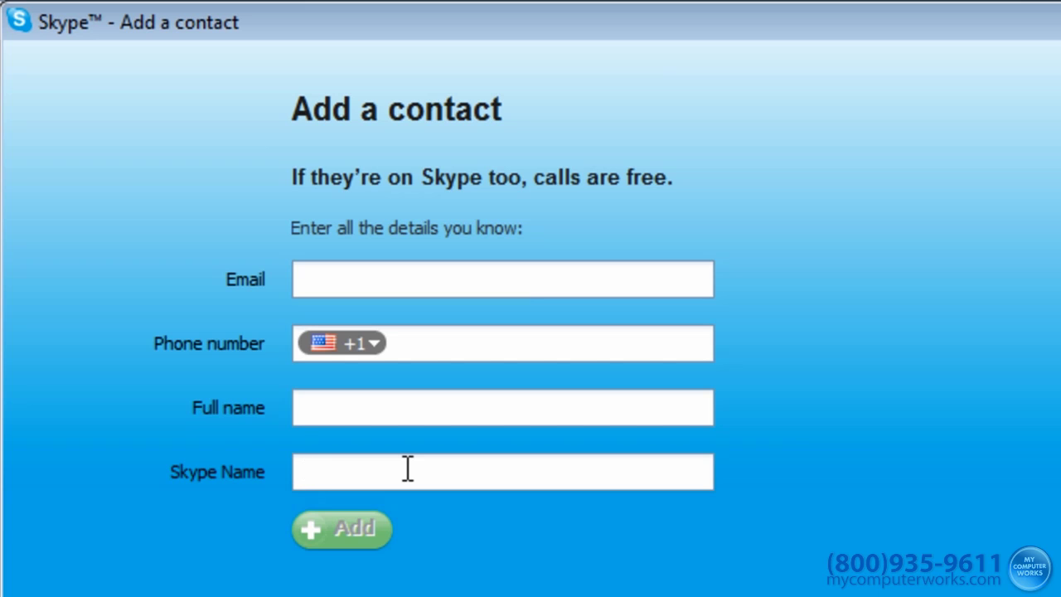
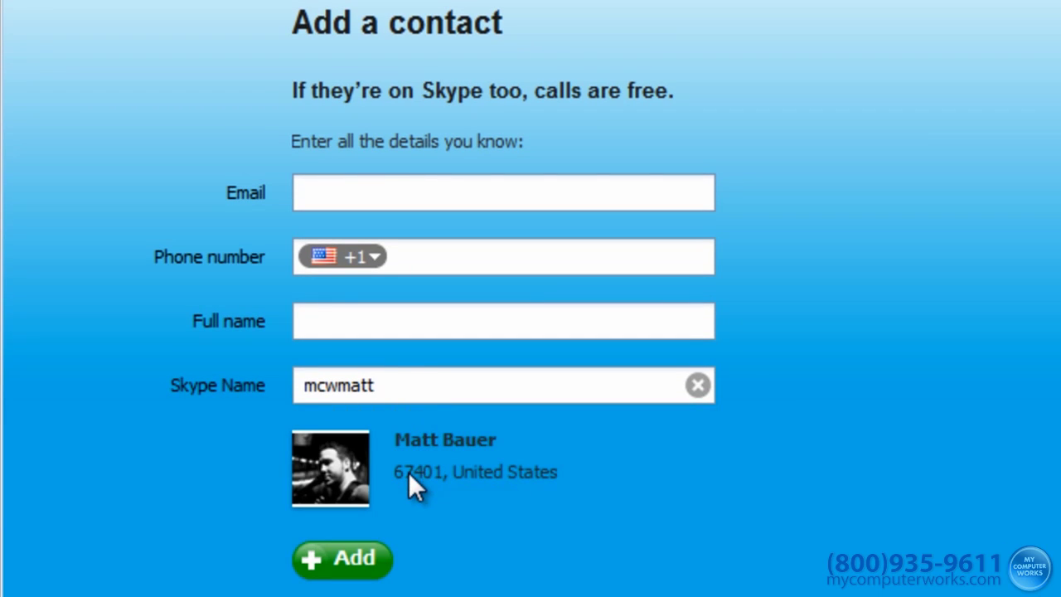
left_click(330, 562)
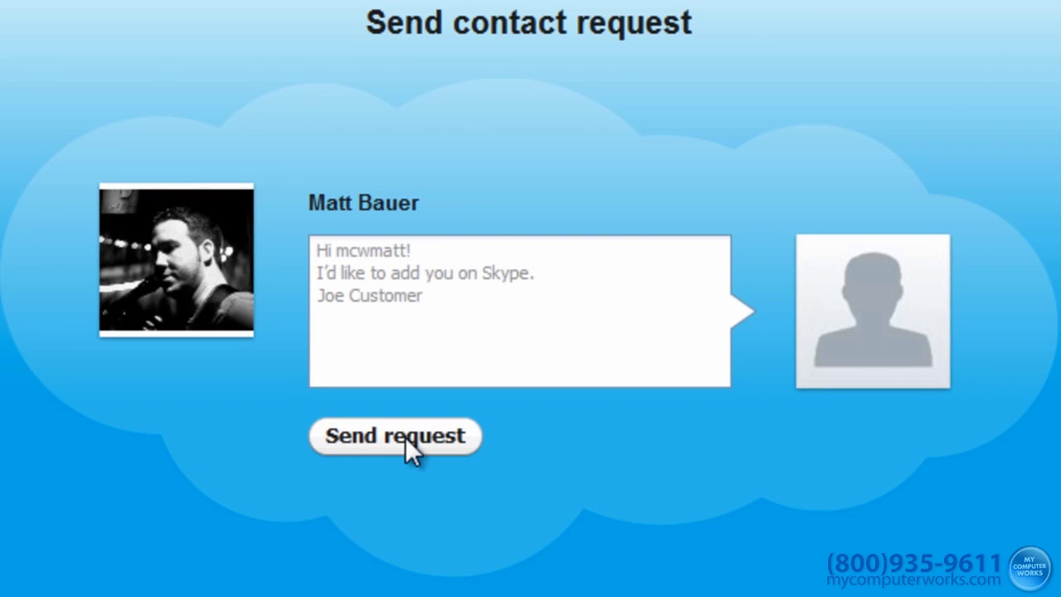
left_click(406, 437)
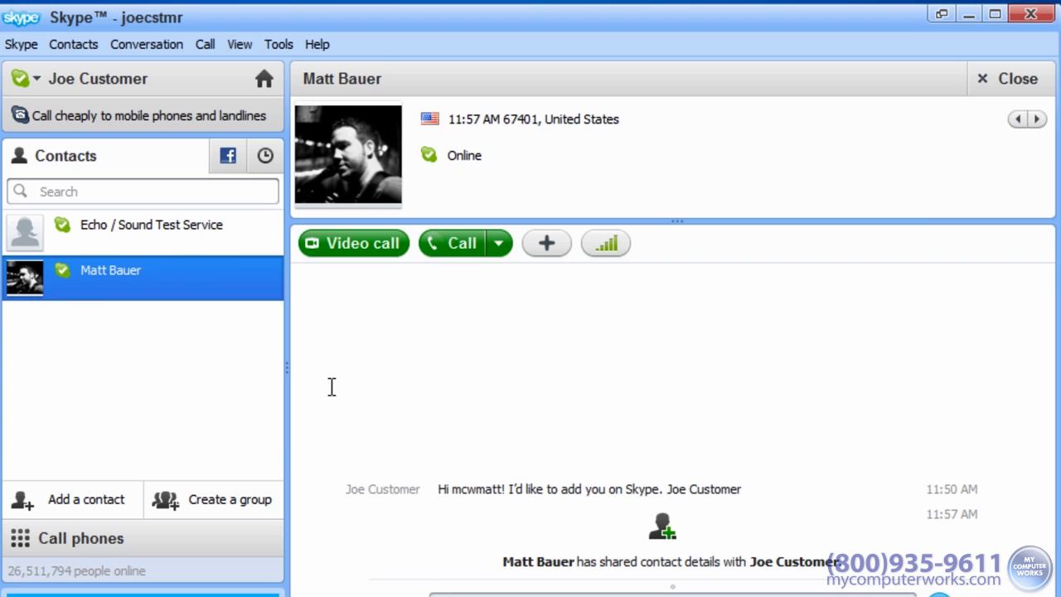